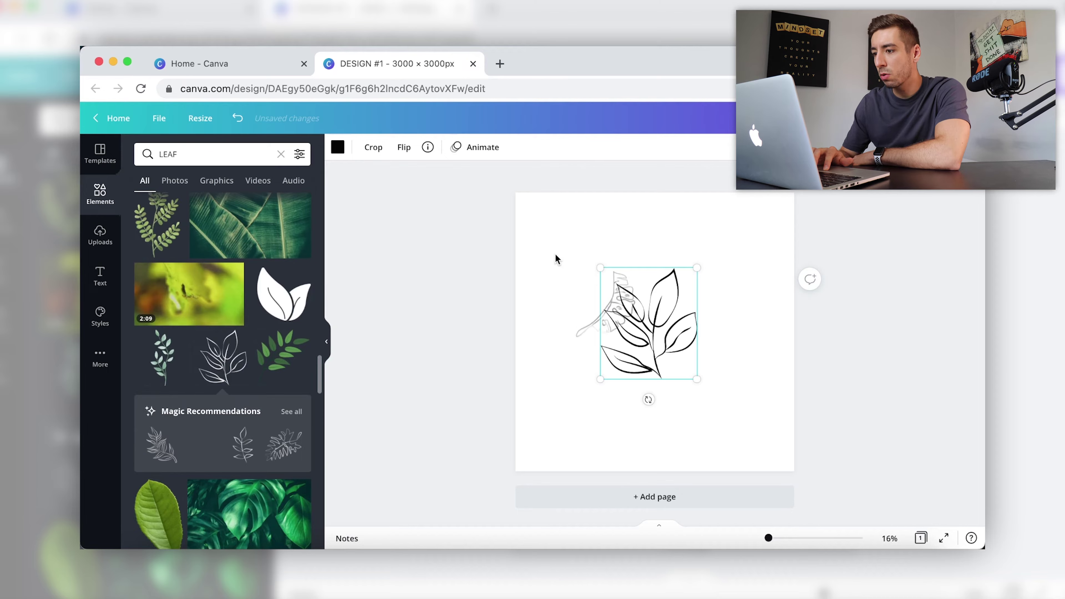
# Separate the two overlapping leaf drawings, placing the curved leaf in the page's upper left and the leafy sprig in its lower right.
pyautogui.click(658, 342)
pyautogui.moveTo(702, 369); pyautogui.dragTo(745, 407)
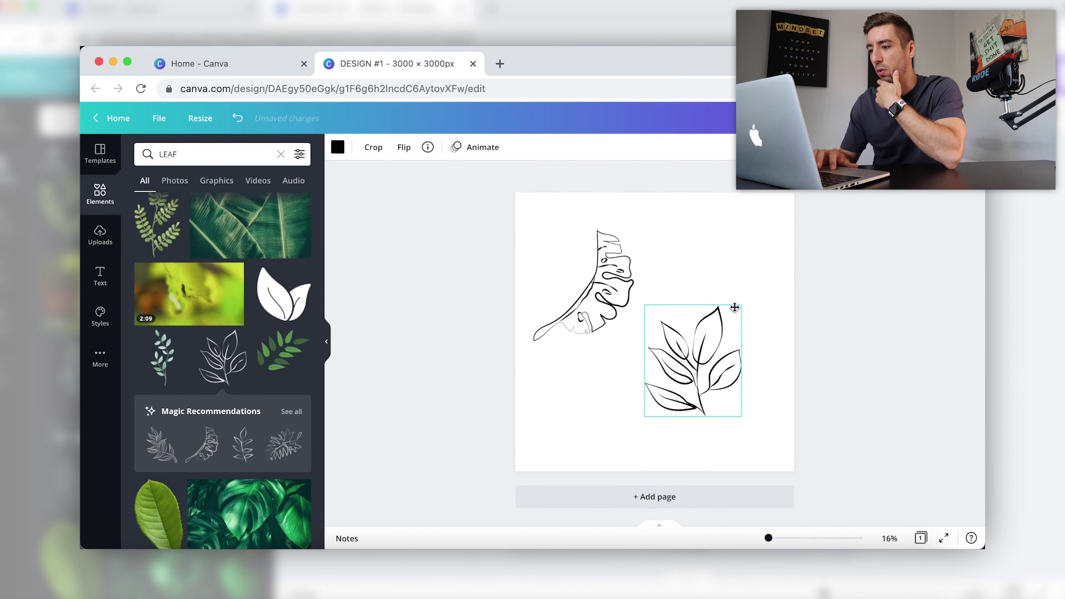
pyautogui.click(690, 264)
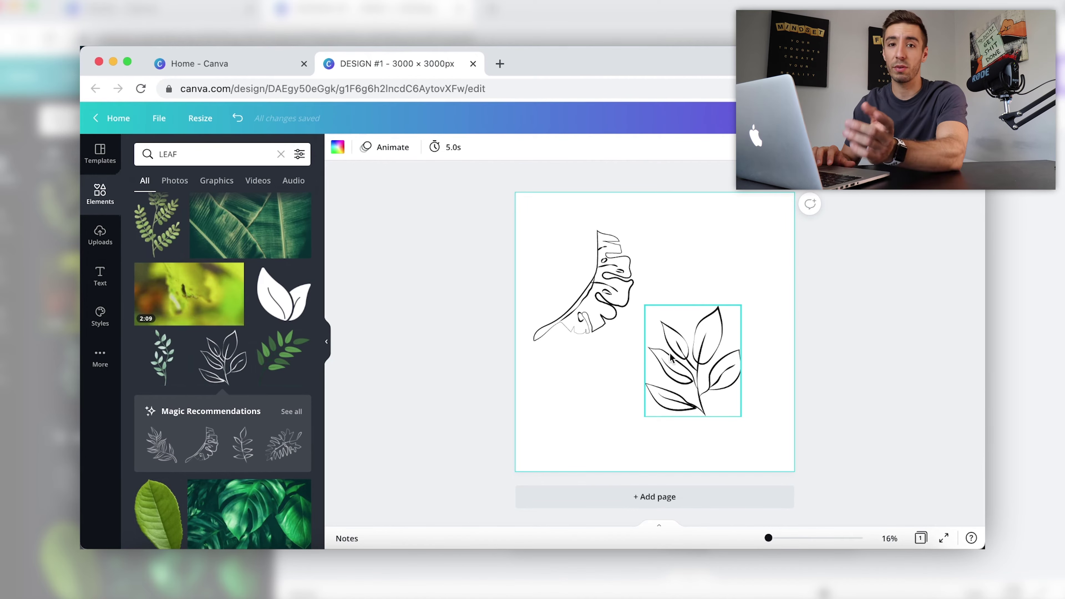
# Duplicate, rotate and scatter the curved leaf and leafy sprig across the page, alternating them and letting some run off the edges.
pyautogui.moveTo(672, 358); pyautogui.dragTo(699, 360)
pyautogui.moveTo(614, 286); pyautogui.dragTo(705, 256)
pyautogui.moveTo(721, 363); pyautogui.dragTo(592, 397)
pyautogui.press('super+v')
pyautogui.moveTo(705, 256); pyautogui.dragTo(599, 258)
pyautogui.press('super+v')
pyautogui.moveTo(615, 285); pyautogui.dragTo(708, 403)
pyautogui.press('super+v')
pyautogui.moveTo(592, 397); pyautogui.dragTo(623, 186)
pyautogui.moveTo(604, 256); pyautogui.dragTo(609, 304)
pyautogui.moveTo(733, 323); pyautogui.dragTo(749, 331)
pyautogui.press('super+v')
pyautogui.moveTo(750, 332); pyautogui.dragTo(549, 340)
pyautogui.moveTo(684, 279); pyautogui.dragTo(648, 319)
pyautogui.click(854, 363)
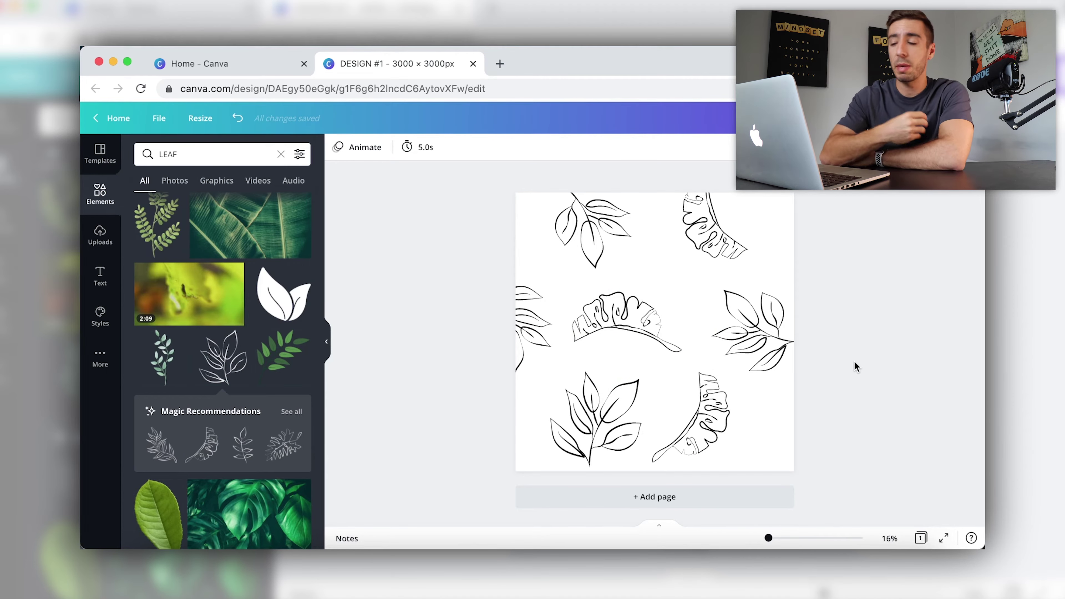
# Apply the Cormorant Garamond style with the dusty pink and brown palette to the leaf pattern.
pyautogui.click(100, 360)
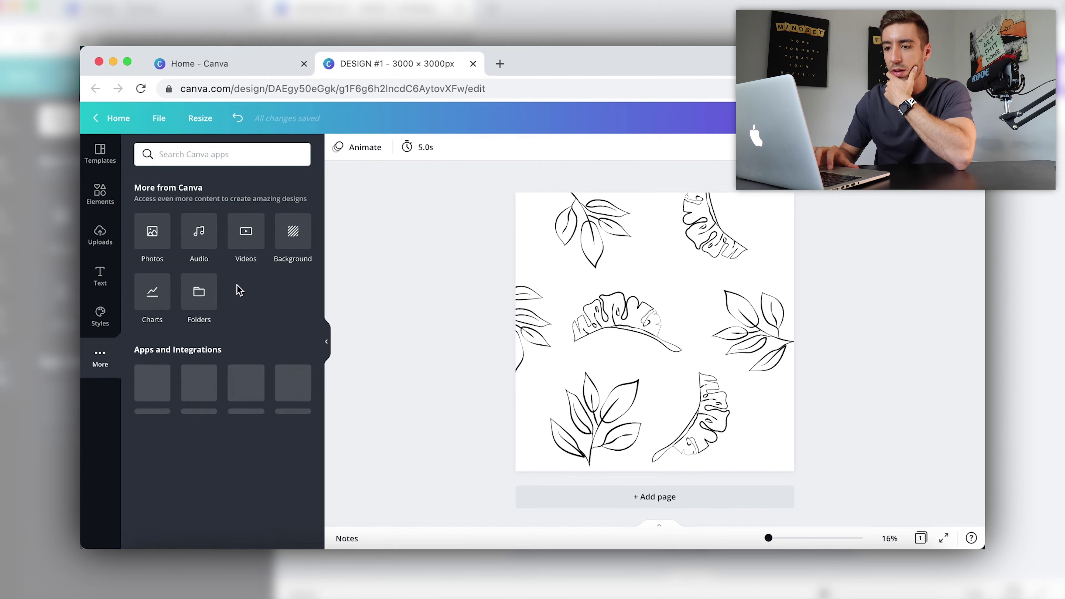
pyautogui.click(101, 317)
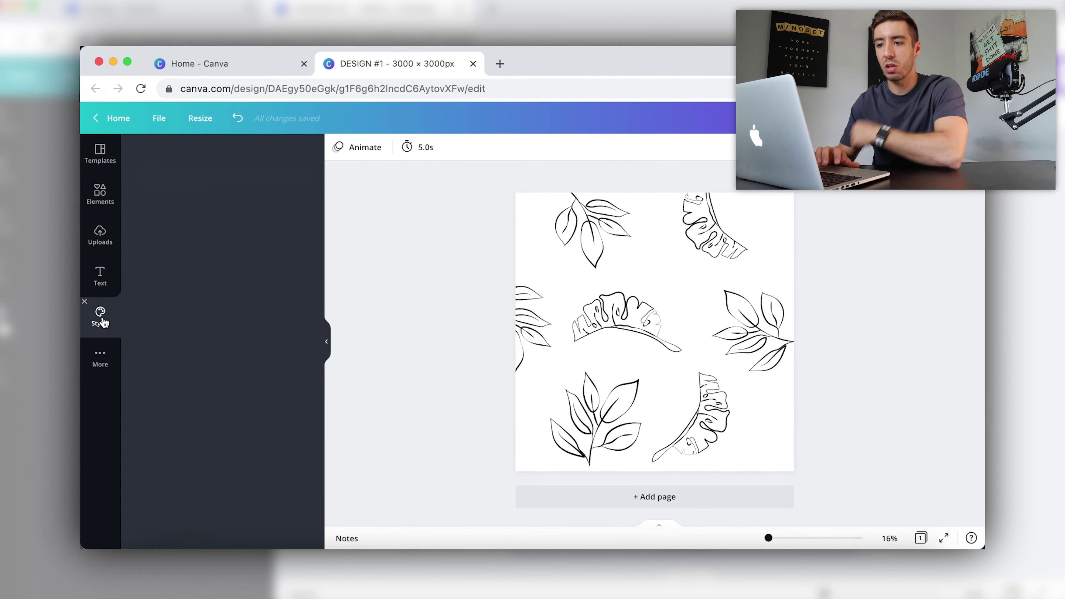
pyautogui.scroll(-5, 244, 315)
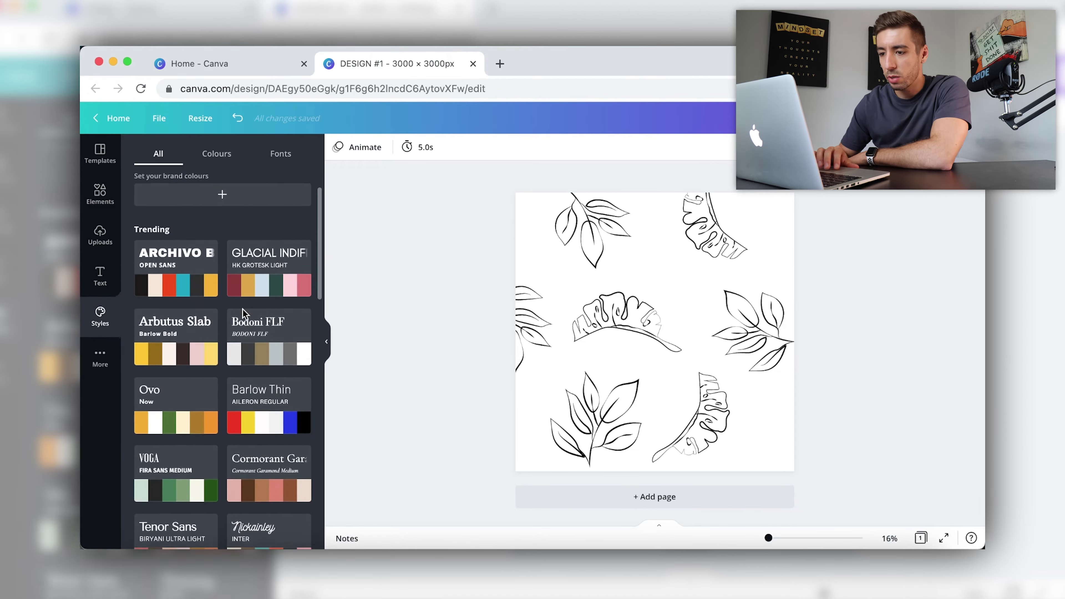
pyautogui.scroll(-2, 244, 315)
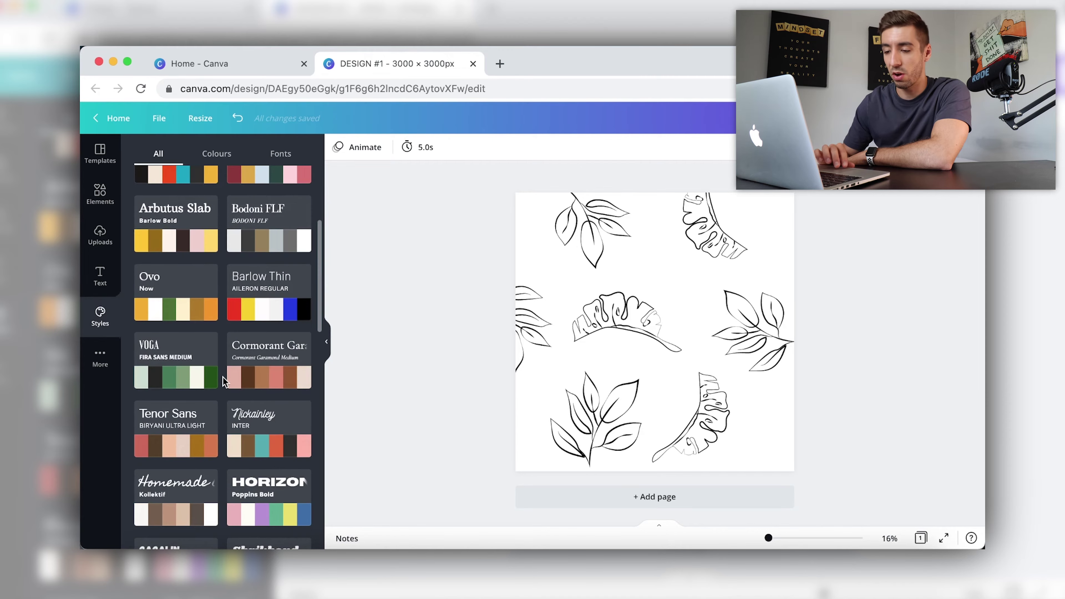
pyautogui.scroll(-2, 226, 378)
pyautogui.click(269, 276)
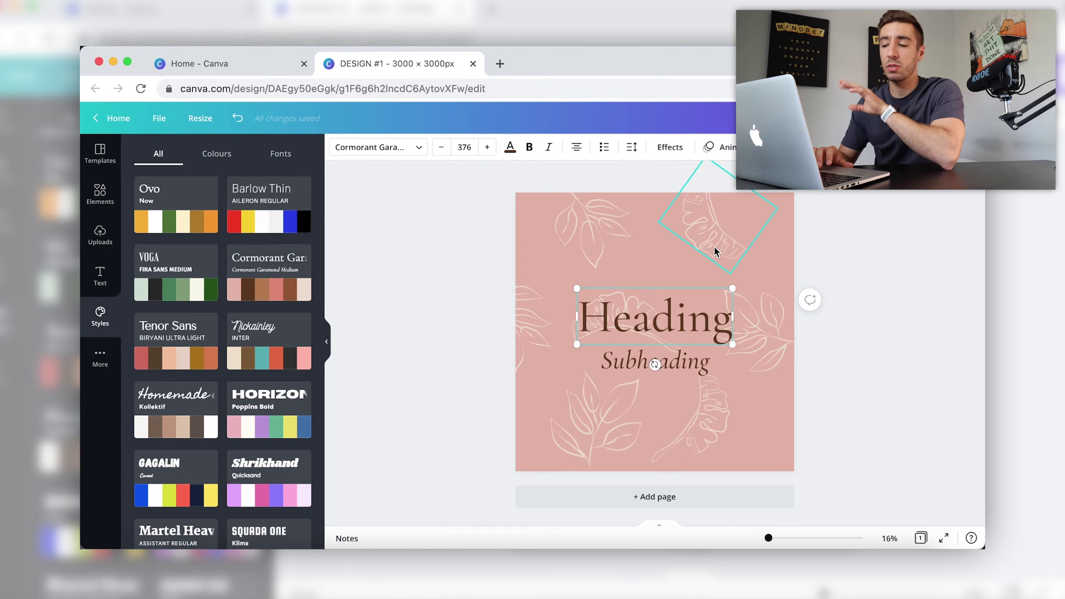
# Recolour the curved leaves with the dark brown document colour and delete the added heading and subheading text.
pyautogui.click(715, 252)
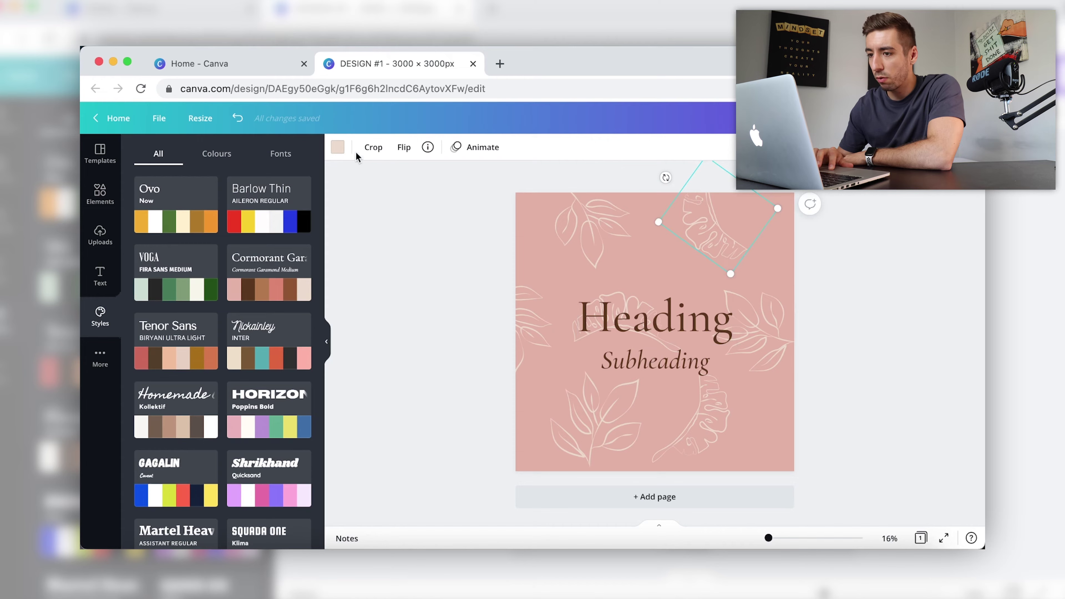
pyautogui.click(339, 147)
pyautogui.click(176, 206)
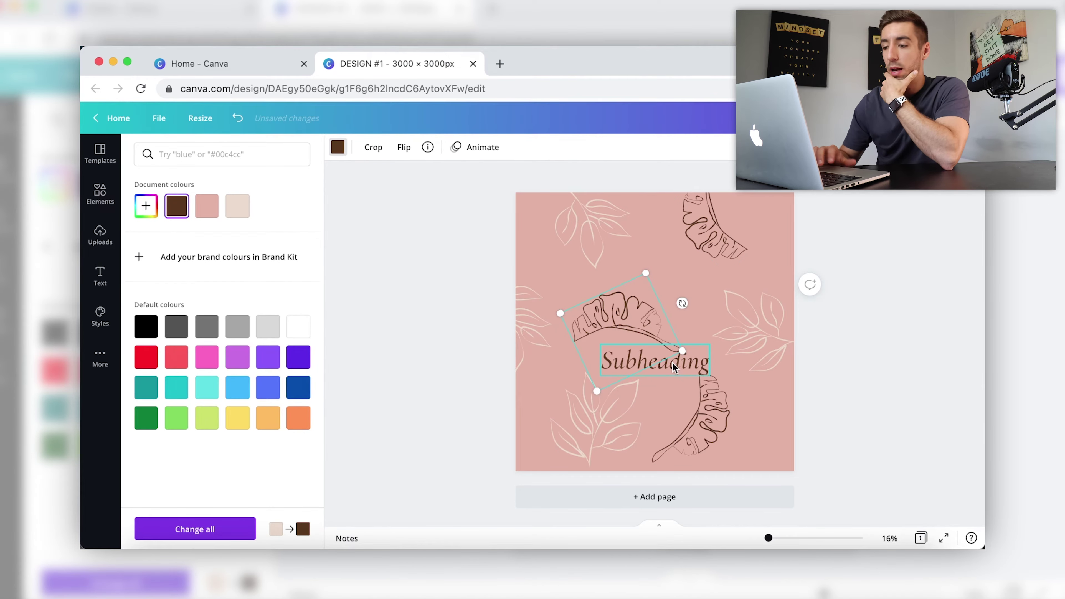
pyautogui.click(675, 366)
pyautogui.press('Delete')
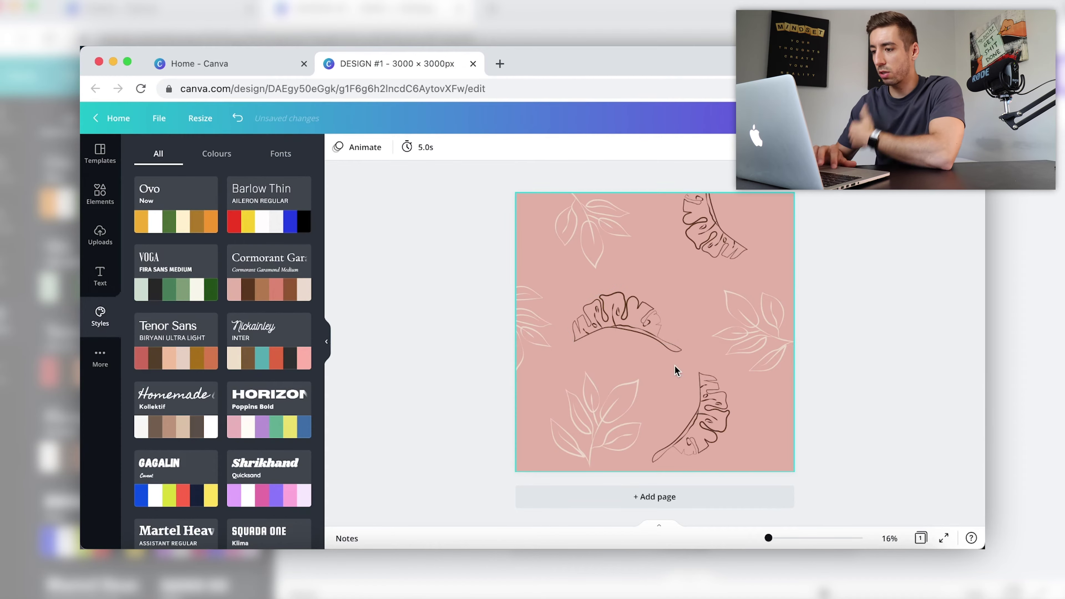
# Try recolouring the leafy sprig in the page's upper left with the dark brown document colour.
pyautogui.click(607, 242)
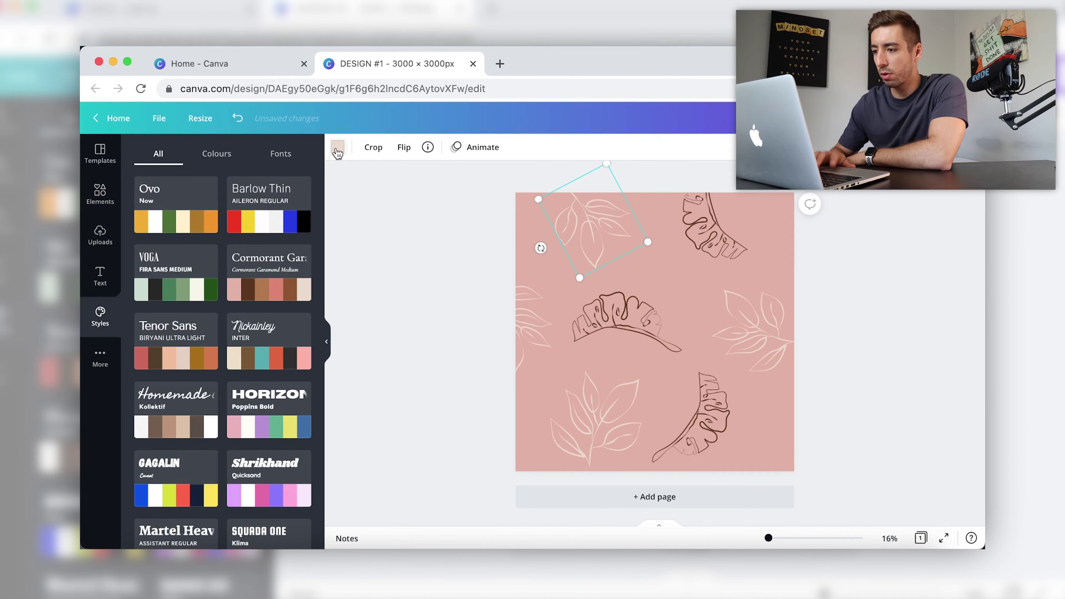
pyautogui.click(338, 147)
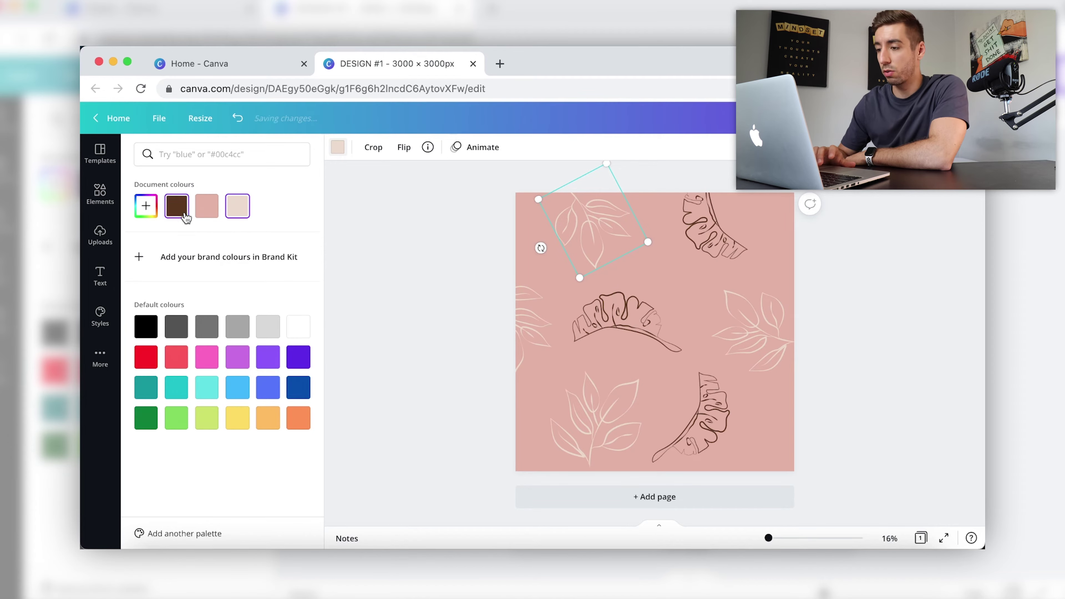
pyautogui.click(177, 205)
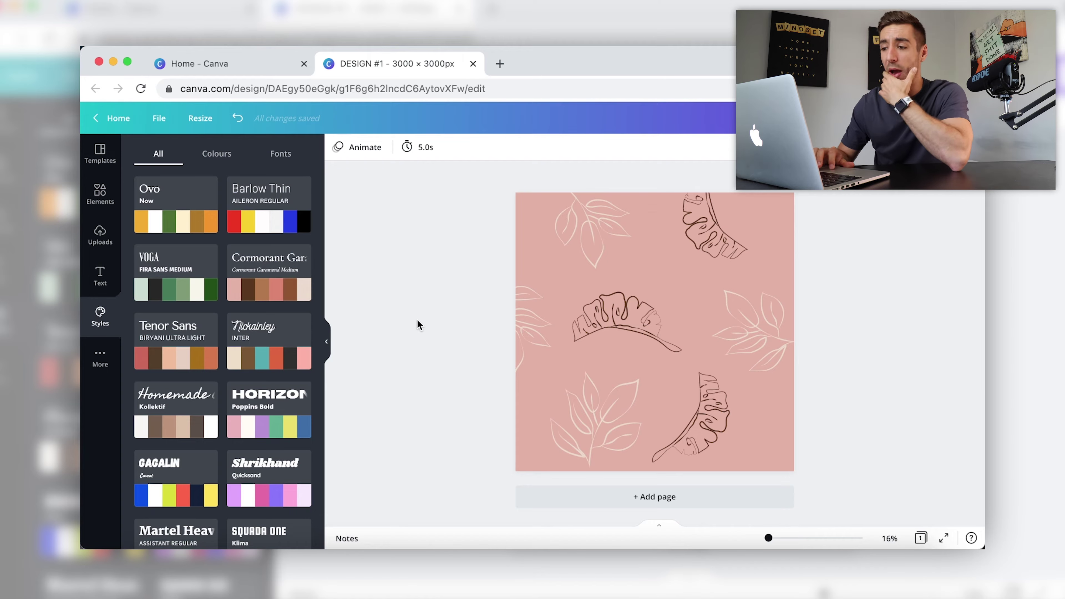
# Search the elements library for CIRCLE in place of the previous search term.
pyautogui.click(99, 194)
pyautogui.click(202, 154)
pyautogui.press('BackSpace')
pyautogui.press('BackSpace')
pyautogui.press('BackSpace')
pyautogui.press('BackSpace')
pyautogui.write('CIRCLE')
pyautogui.press('Return')
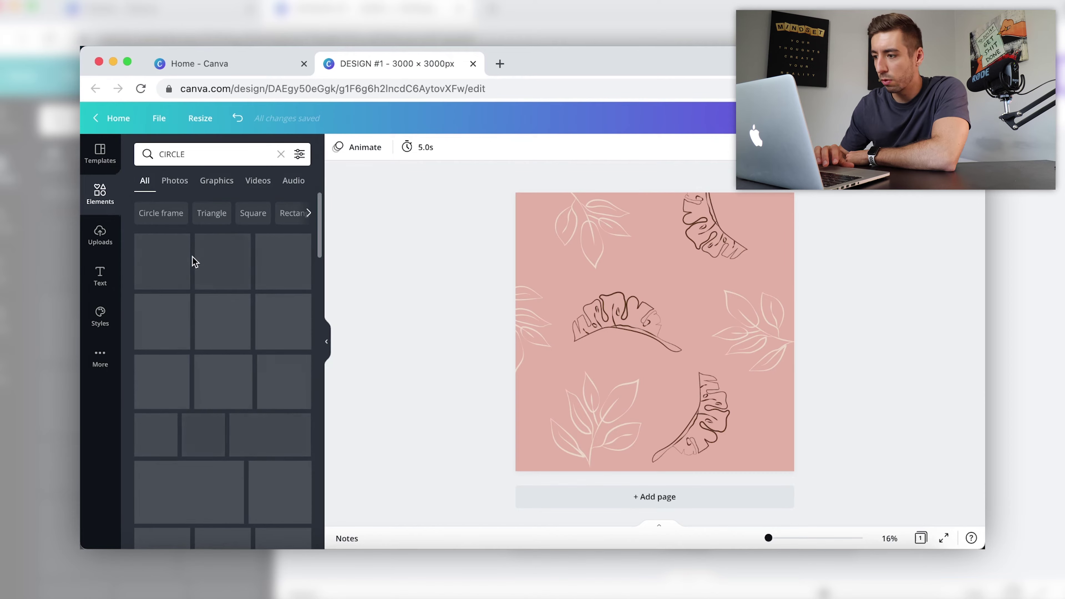
# Add a sketchy circle outline to the design and position it partly off the page's lower-left edge.
pyautogui.scroll(-3, 195, 261)
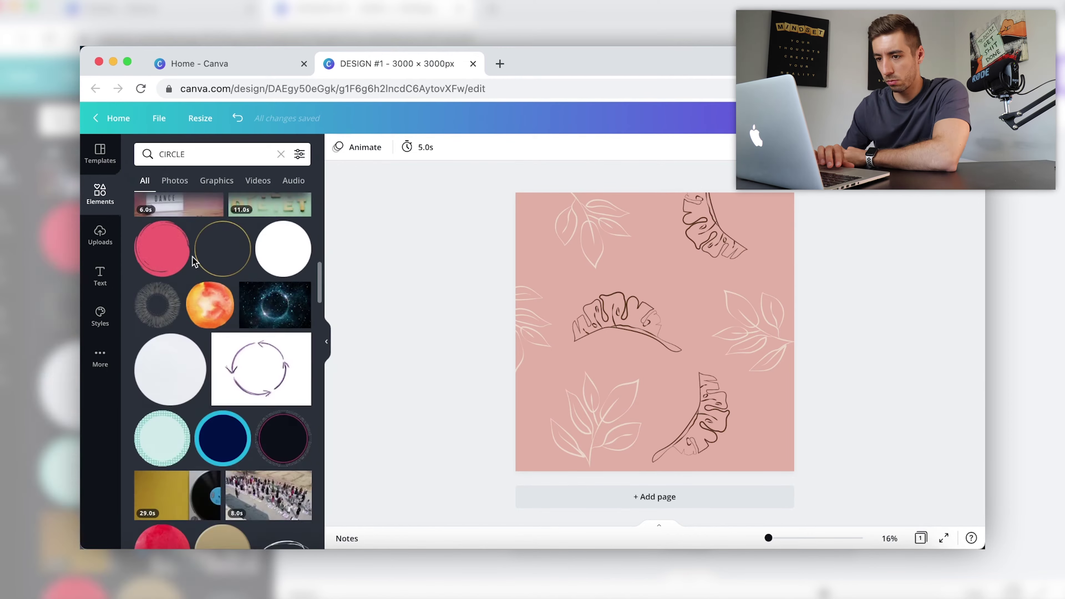
pyautogui.click(226, 257)
pyautogui.moveTo(720, 310); pyautogui.dragTo(552, 393)
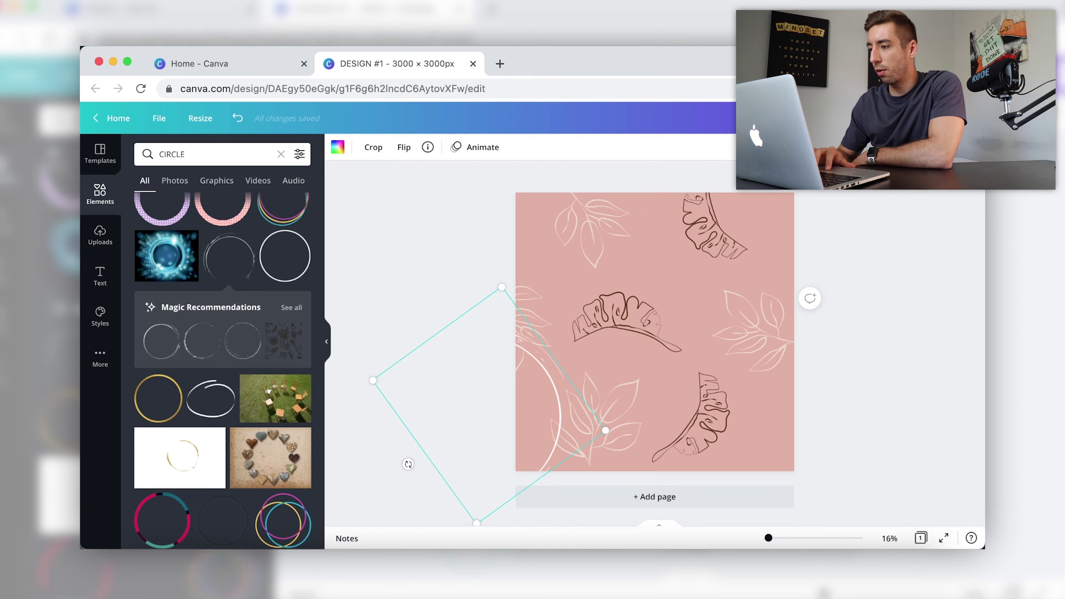
# Make the circle outline more transparent and place faded copies over the page's upper-right and lower-right areas.
pyautogui.click(755, 147)
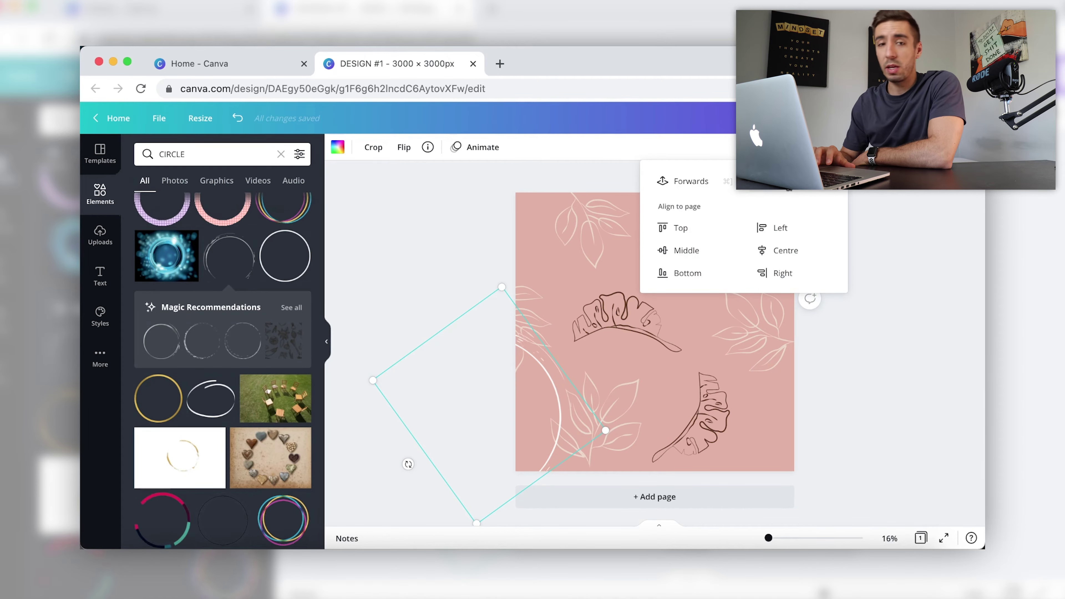
pyautogui.click(903, 228)
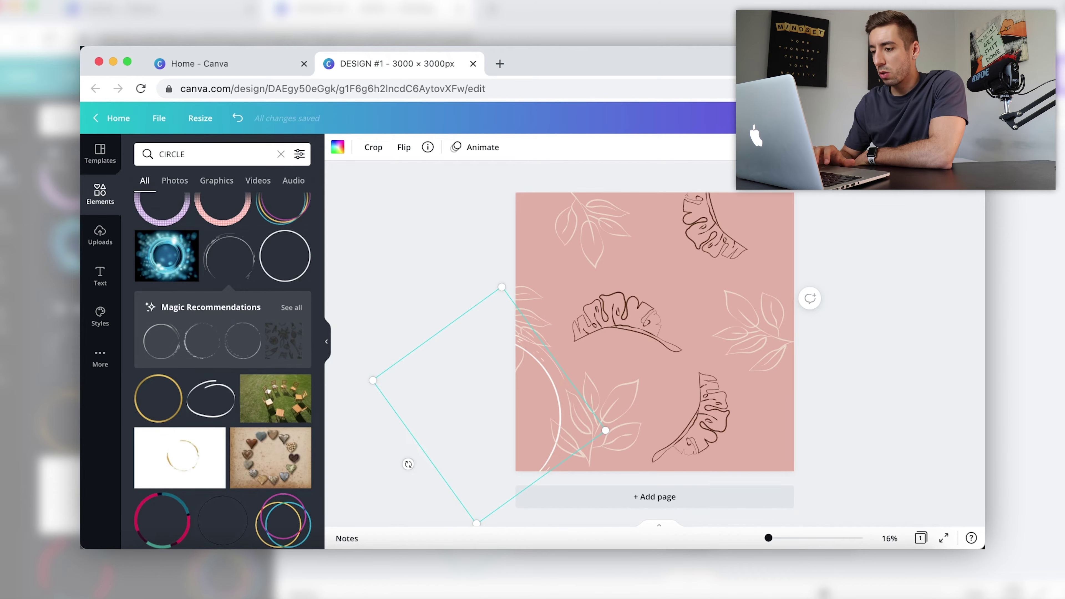
pyautogui.click(797, 146)
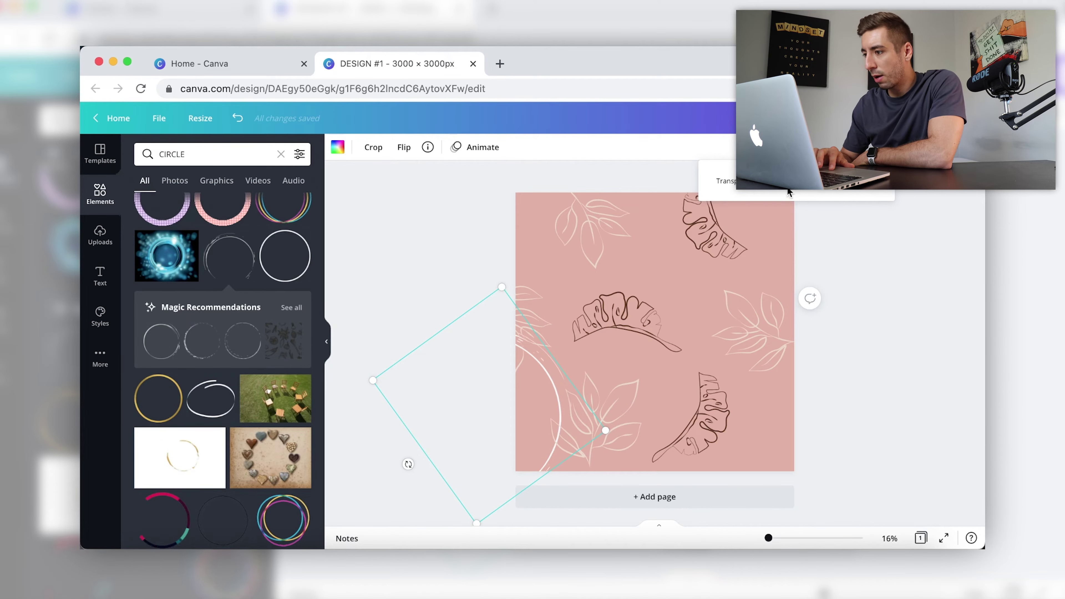
pyautogui.moveTo(788, 191); pyautogui.dragTo(797, 189)
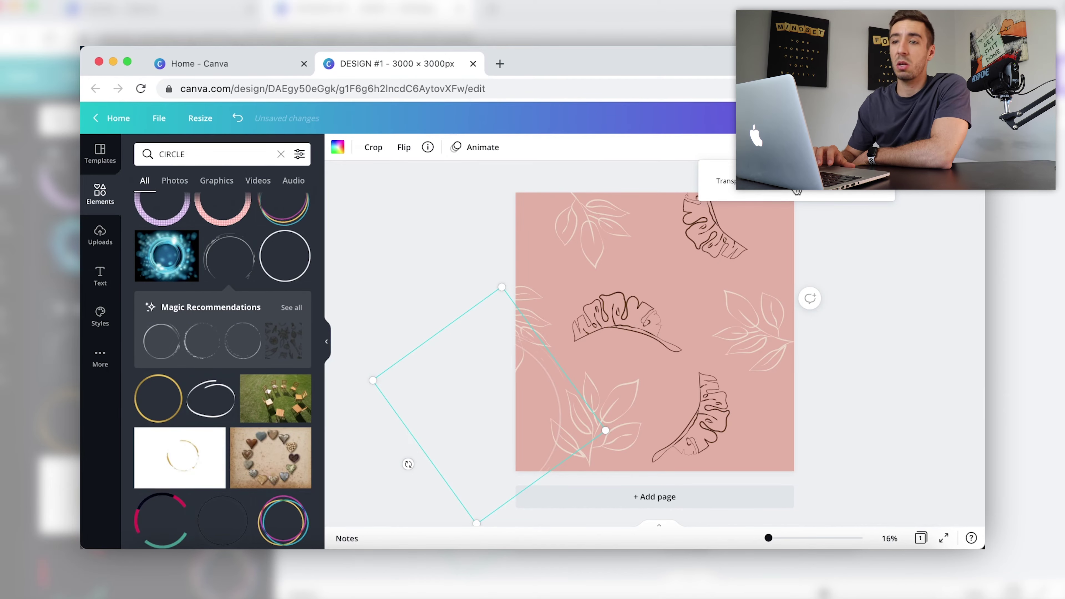
pyautogui.moveTo(801, 210); pyautogui.dragTo(762, 473)
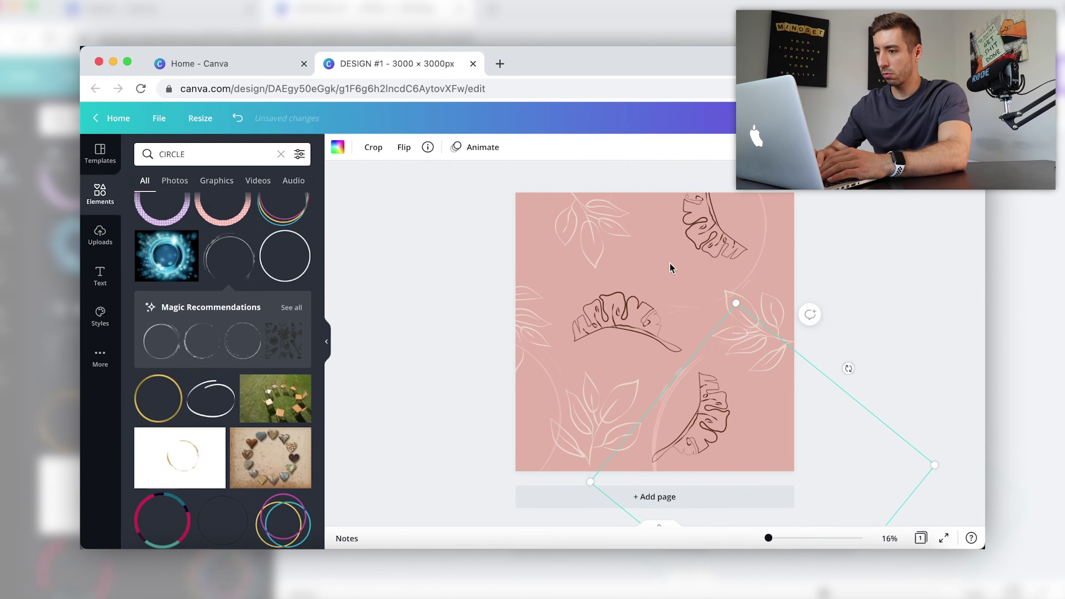
pyautogui.click(851, 373)
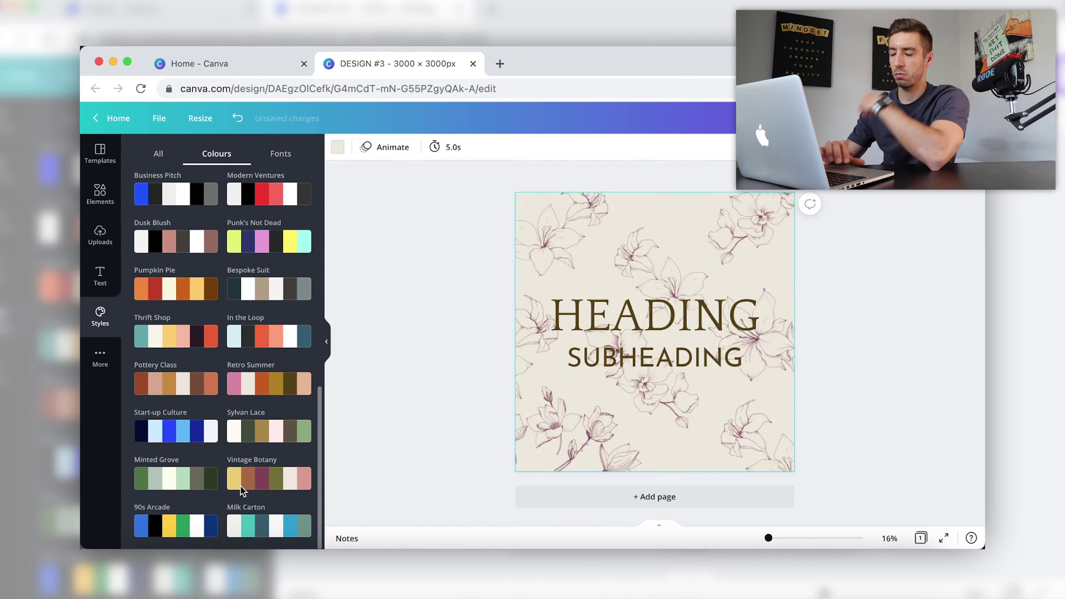
# Apply the Vintage Botany palette to the floral pattern in DESIGN #3 and delete the large white wave shape.
pyautogui.click(228, 461)
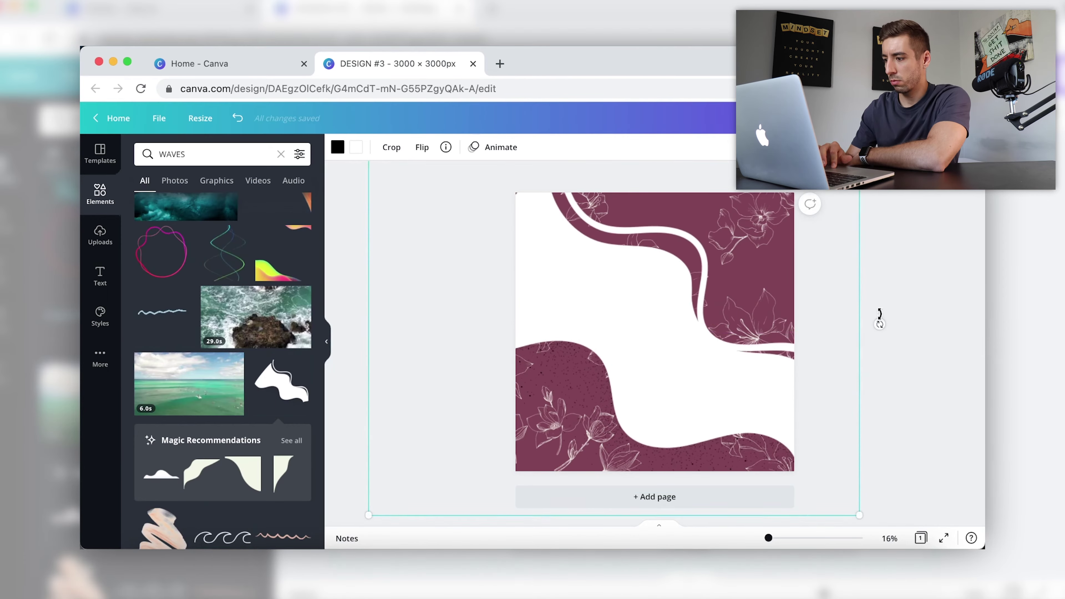
pyautogui.press('Delete')
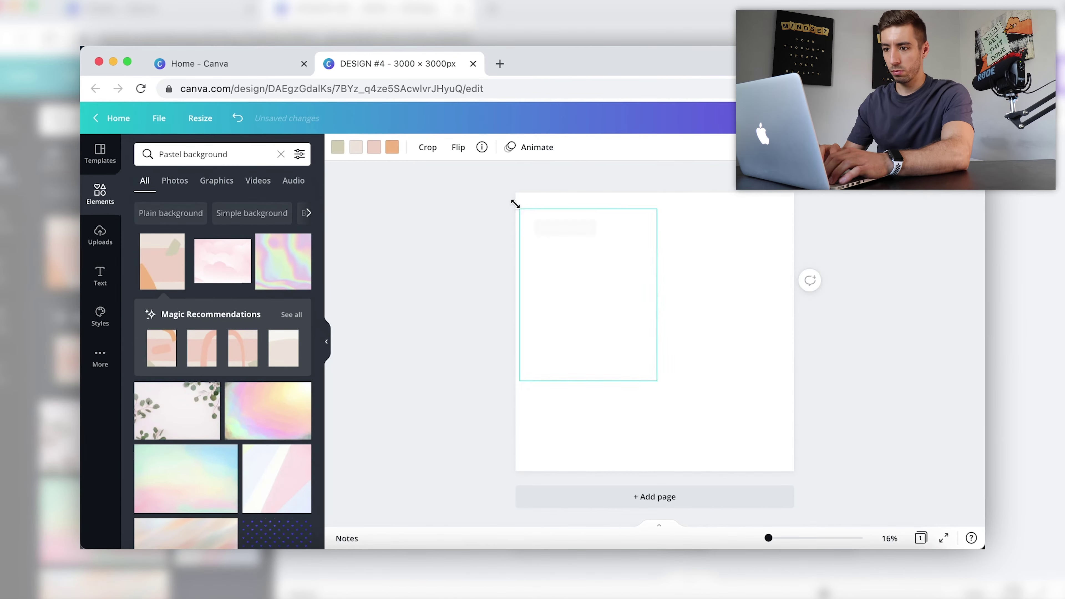
# Resize the pastel background graphic in DESIGN #4 from its upper-left corner.
pyautogui.moveTo(511, 200); pyautogui.dragTo(525, 219)
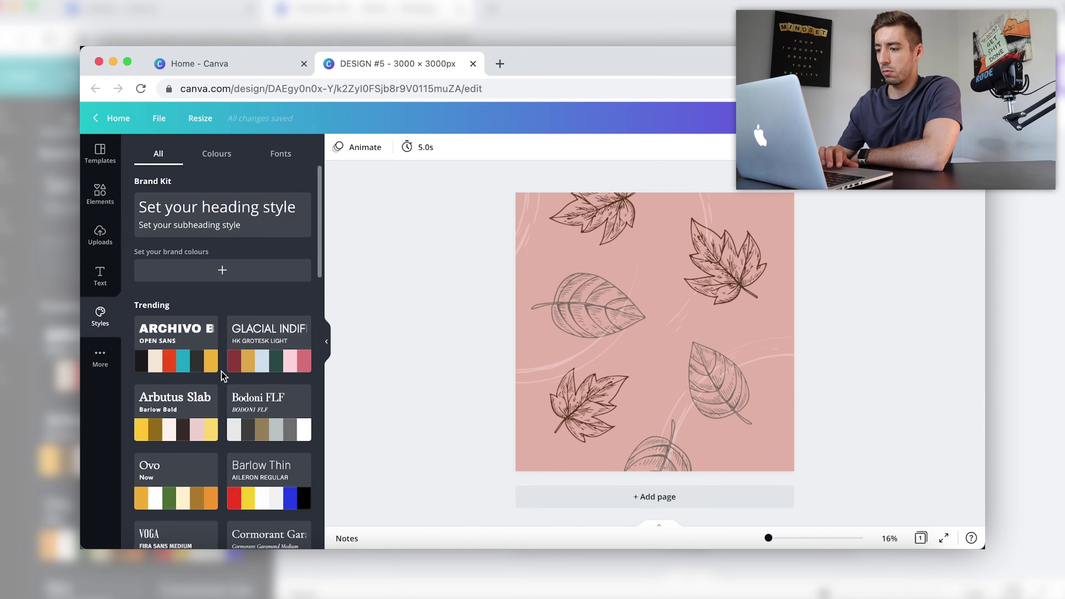
# Choose a style from further down the trending list for the autumn leaf pattern in DESIGN #5.
pyautogui.scroll(-7, 224, 377)
pyautogui.click(254, 284)
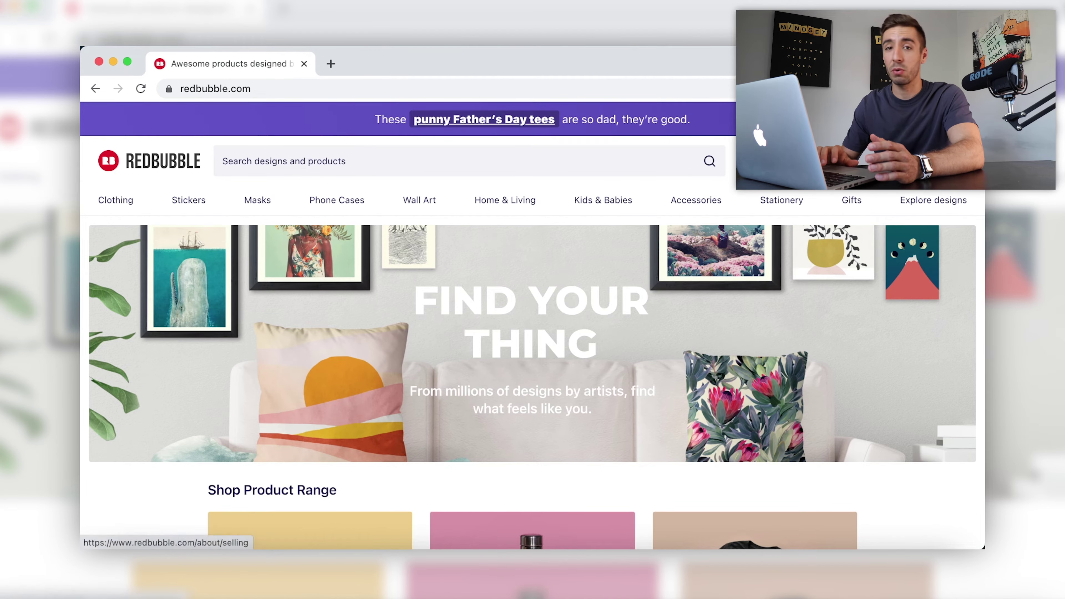
# Switch to the Redbubble website and open its page about selling art.
pyautogui.click(116, 200)
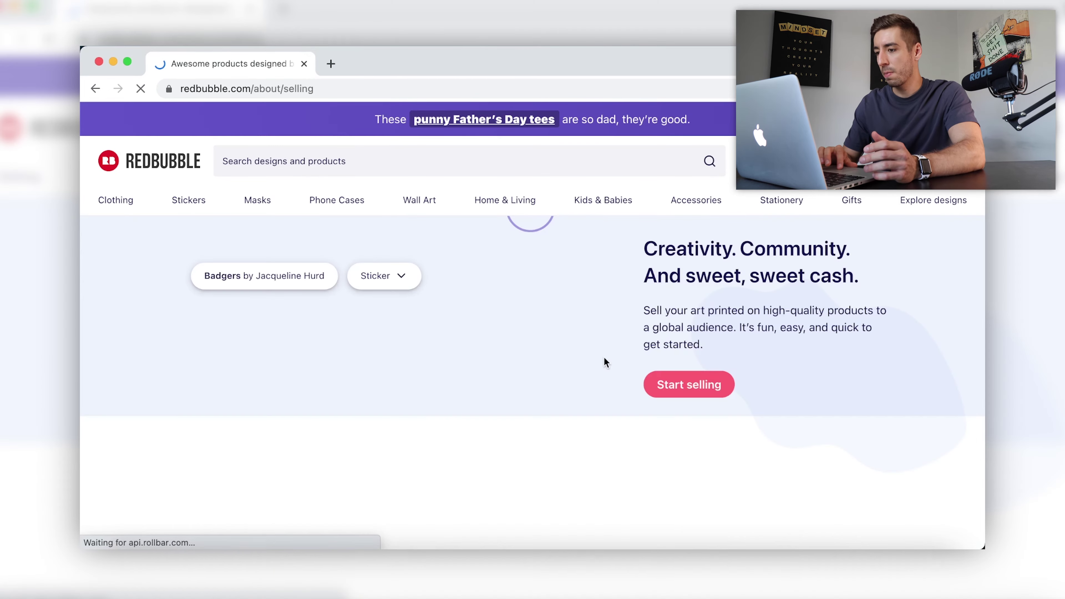
pyautogui.scroll(-2, 597, 368)
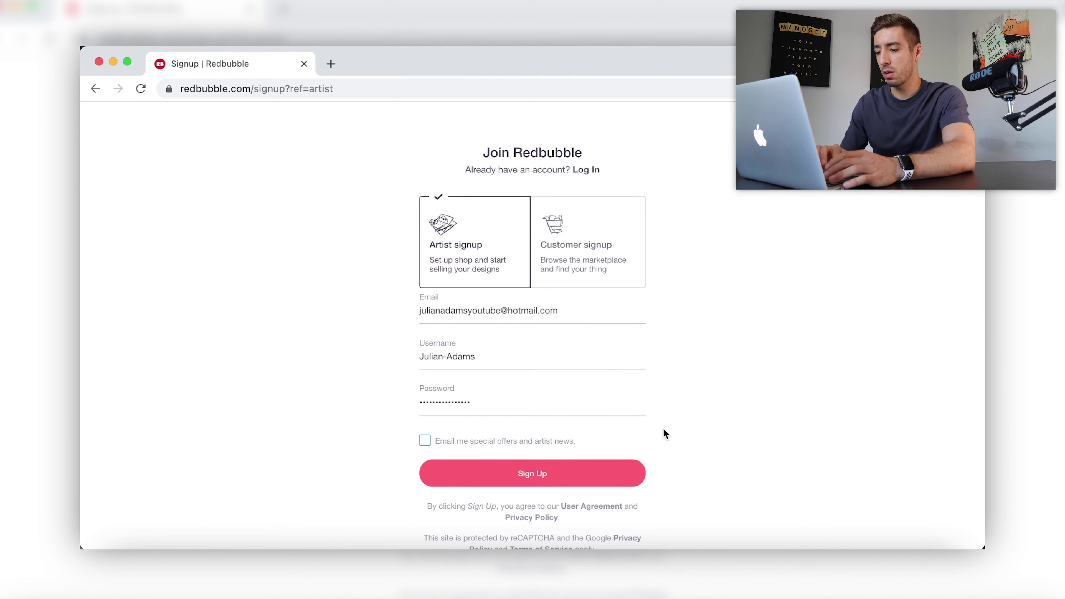
# Submit the completed Redbubble artist signup form, leaving special offers and artist news emails unselected.
pyautogui.scroll(-1, 743, 453)
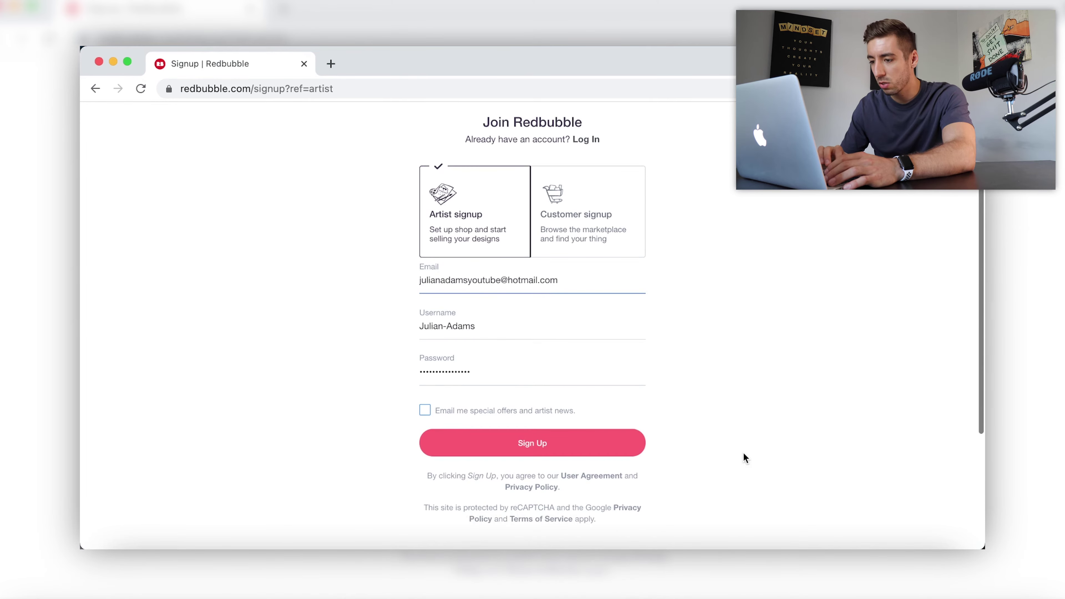
pyautogui.click(613, 438)
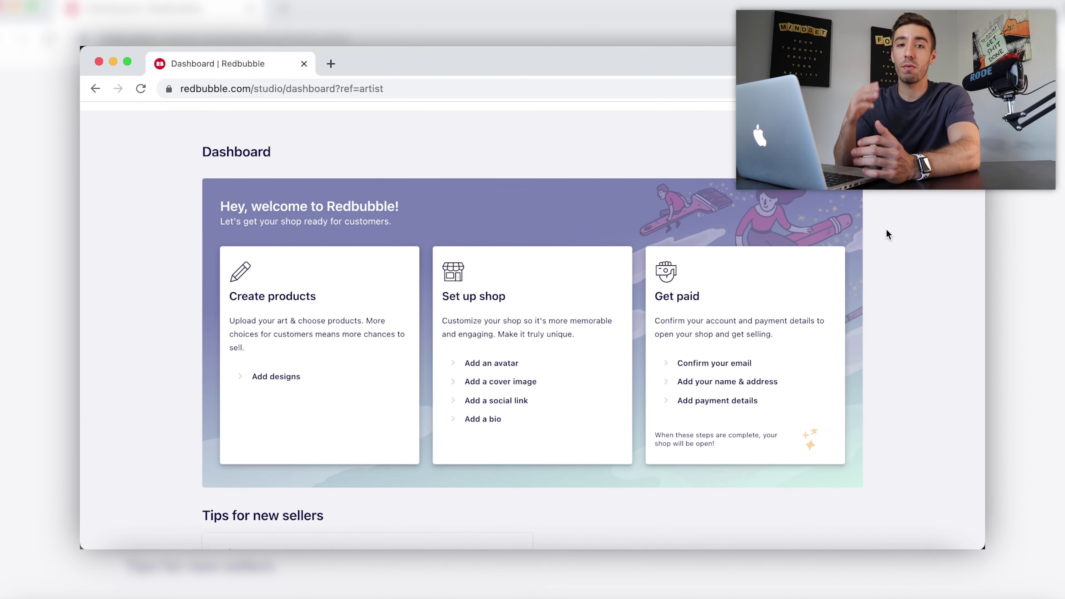